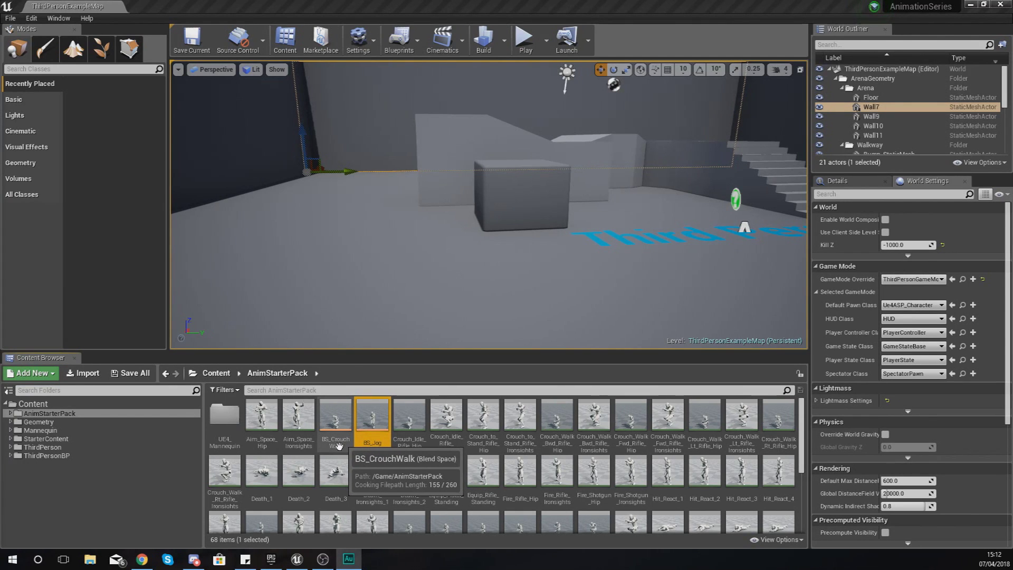
# Step: Open BS_Jog and preview its jog samples, inspecting the one at Direction 0, Speed 0
pyautogui.doubleClick(372, 433)
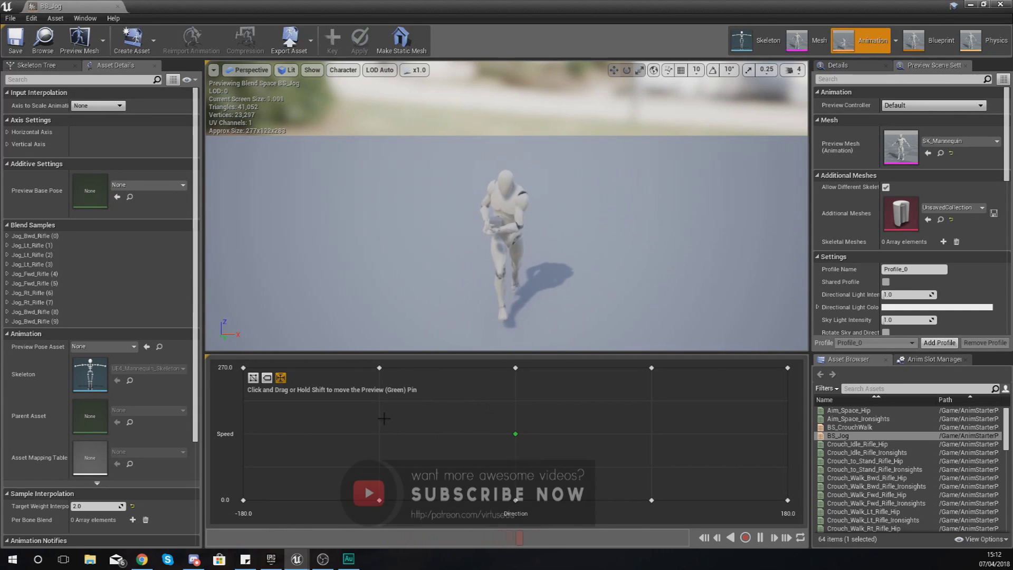
pyautogui.moveTo(516, 434)
pyautogui.mouseDown()
pyautogui.moveTo(580, 453)
pyautogui.moveTo(650, 428)
pyautogui.moveTo(641, 366)
pyautogui.moveTo(369, 364)
pyautogui.moveTo(286, 381)
pyautogui.moveTo(328, 434)
pyautogui.moveTo(633, 444)
pyautogui.moveTo(514, 431)
pyautogui.mouseUp()
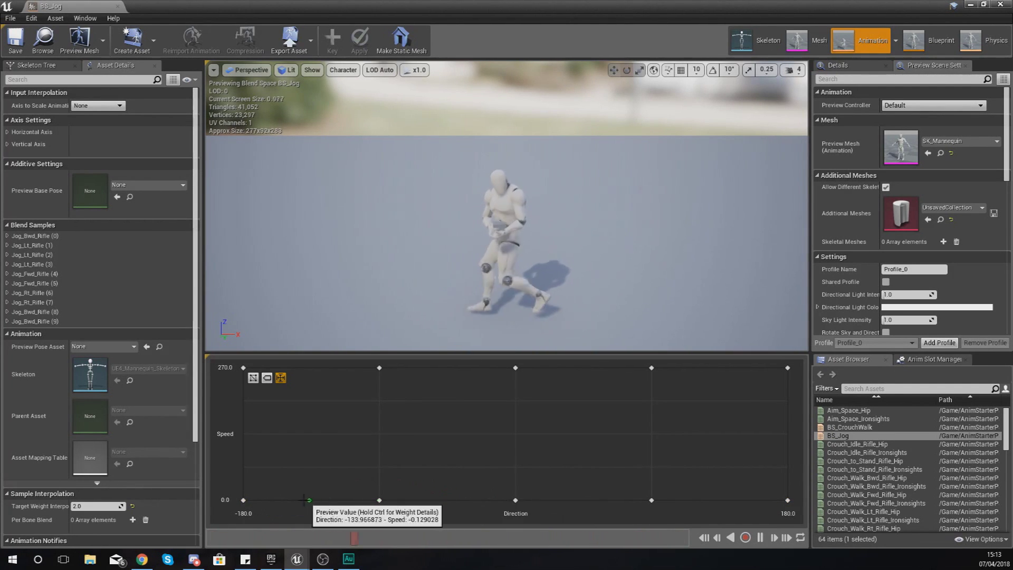
pyautogui.click(515, 499)
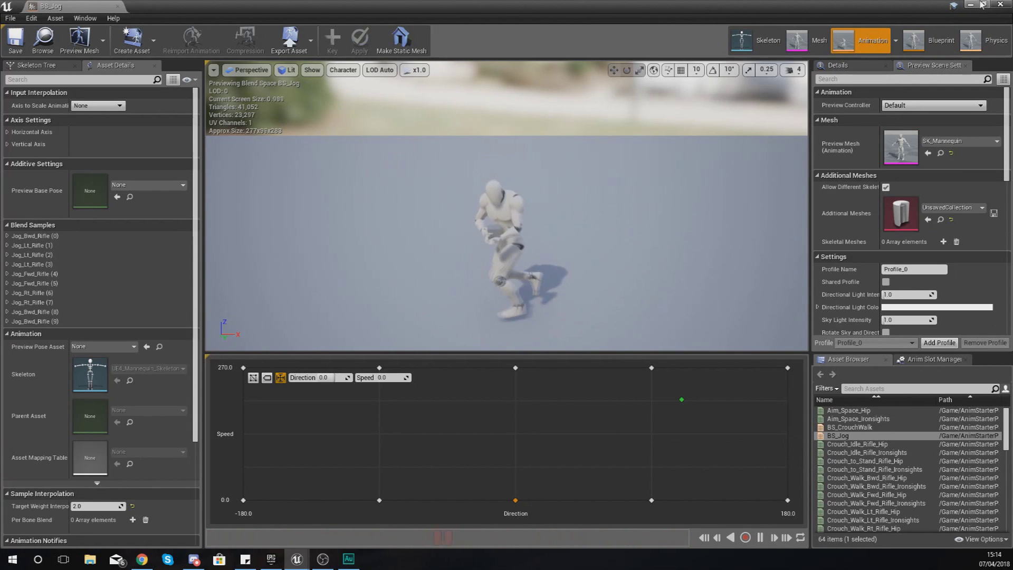
pyautogui.click(505, 429)
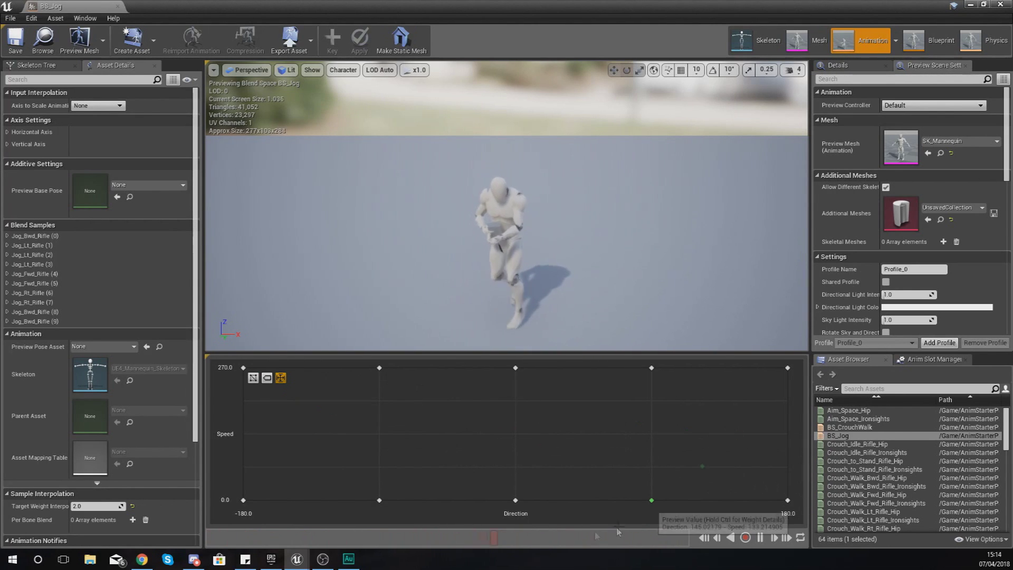
# Step: Close BS_Jog and show the Content Browser's Animation asset-creation submenu in AnimStarterPack
pyautogui.click(1000, 4)
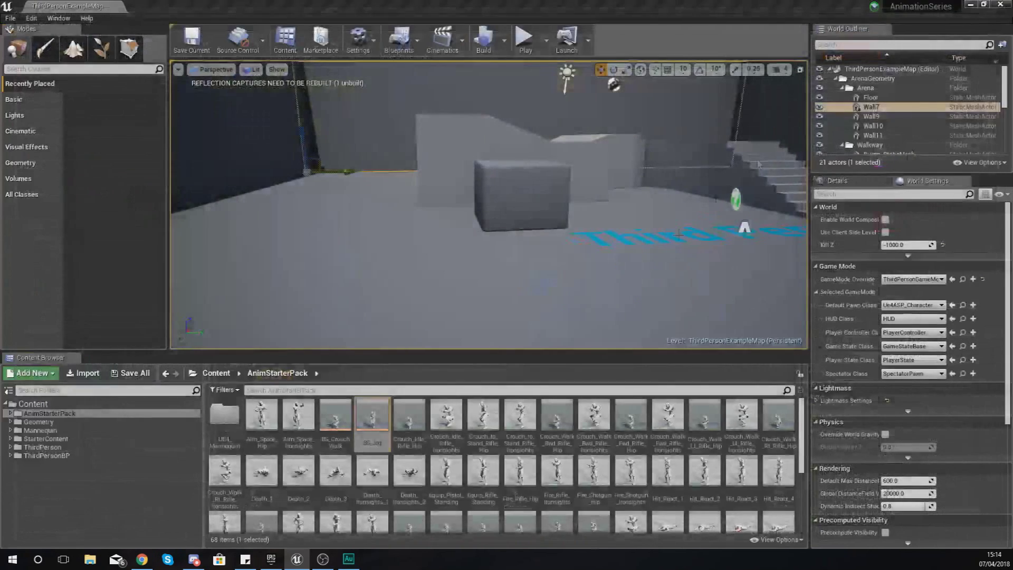
pyautogui.scroll(-3, 589, 448)
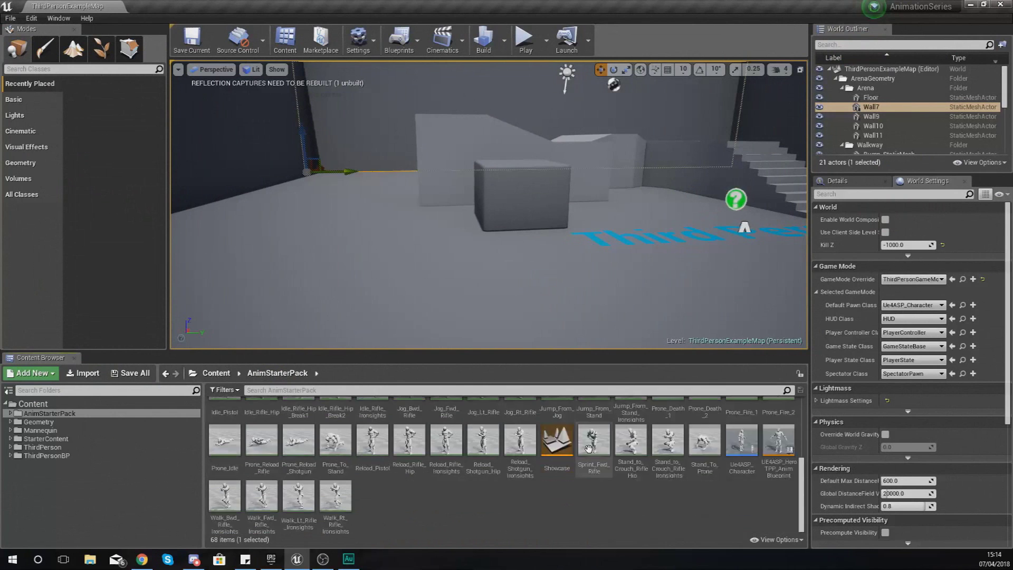
pyautogui.rightClick(527, 498)
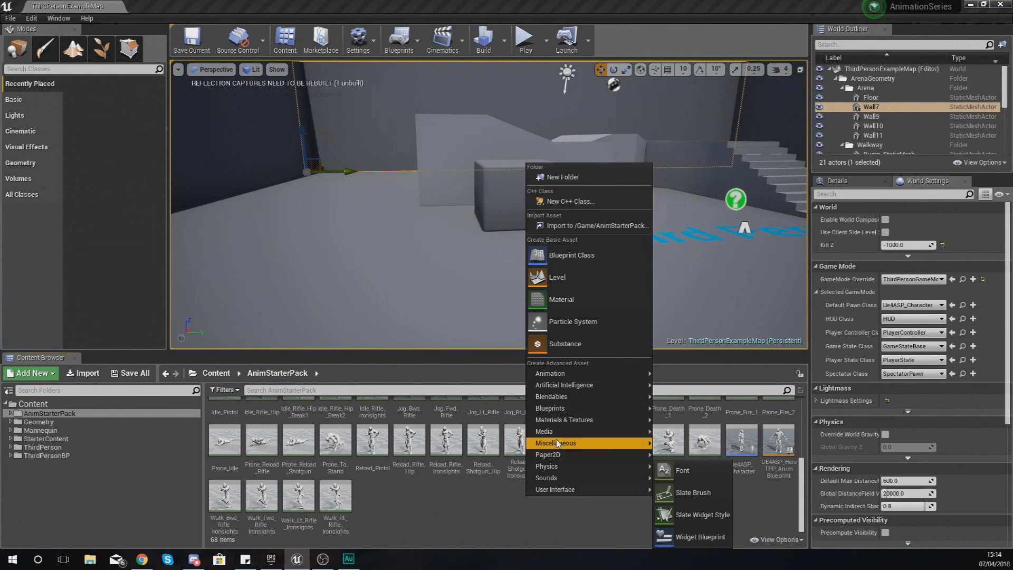
pyautogui.moveTo(561, 426)
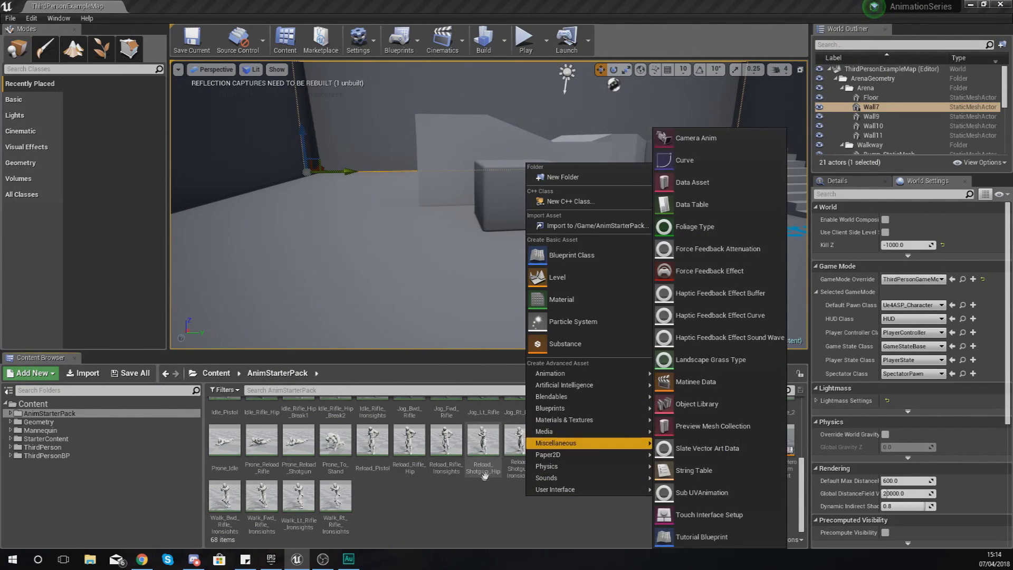
pyautogui.click(432, 502)
pyautogui.rightClick(432, 503)
pyautogui.moveTo(433, 499)
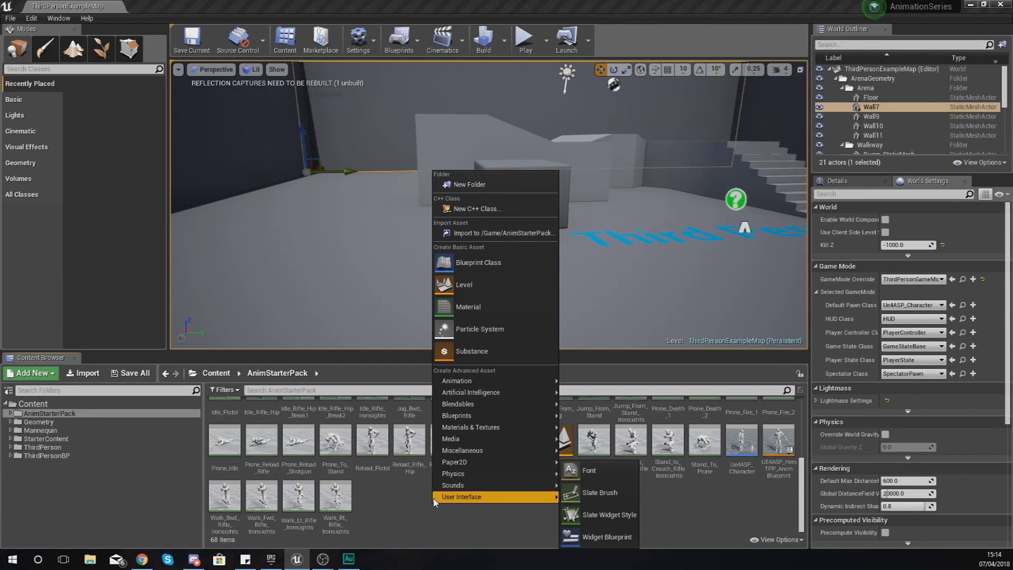
pyautogui.click(407, 502)
pyautogui.rightClick(407, 502)
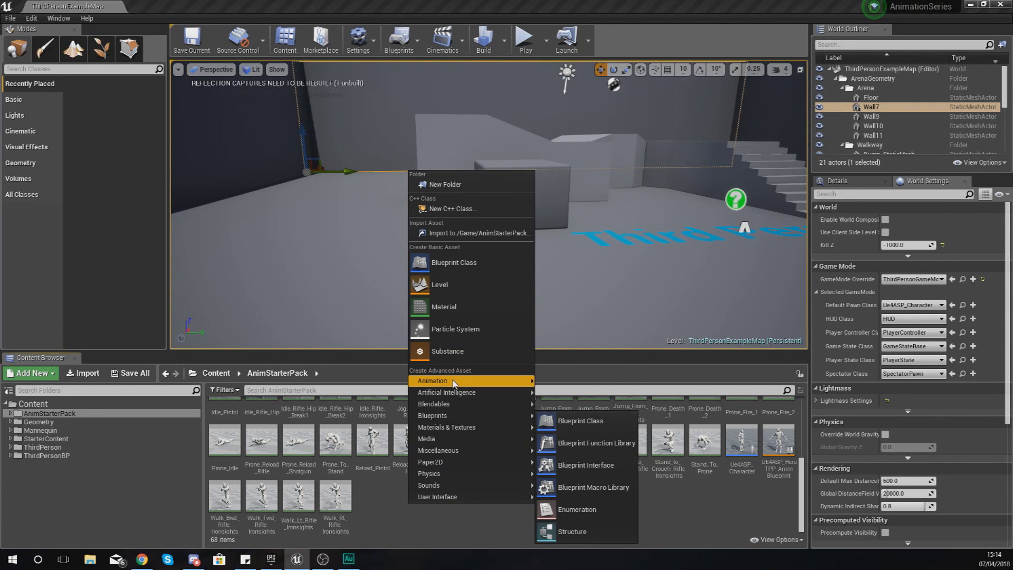
pyautogui.moveTo(455, 381)
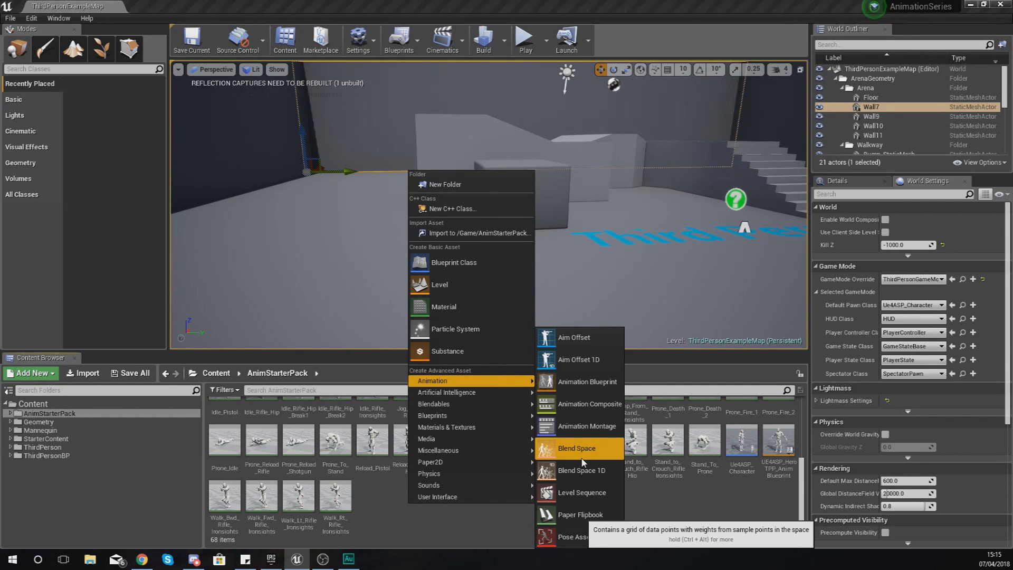
# Step: Create a Blend Space 1D asset based on UE4_Mannequin_Skeleton
pyautogui.click(576, 471)
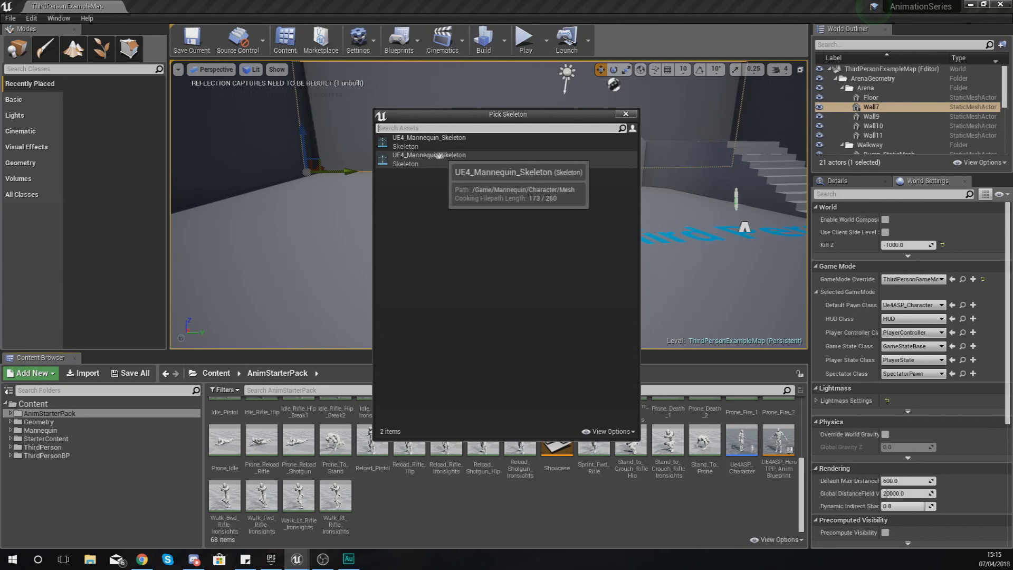
pyautogui.click(415, 140)
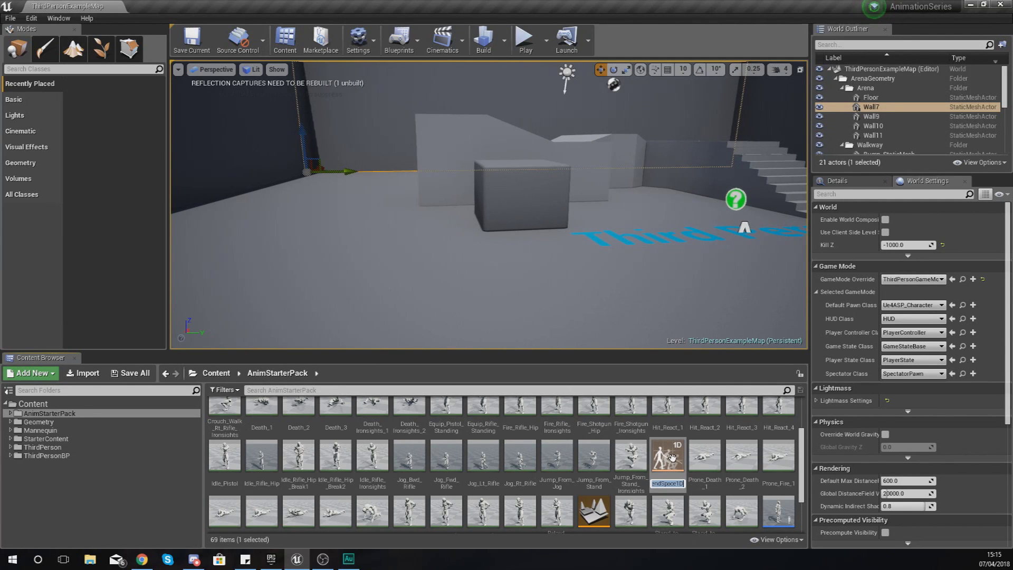
# Step: Name the new blend space asset TestBlendSpace
pyautogui.write('TestBlendSpace')
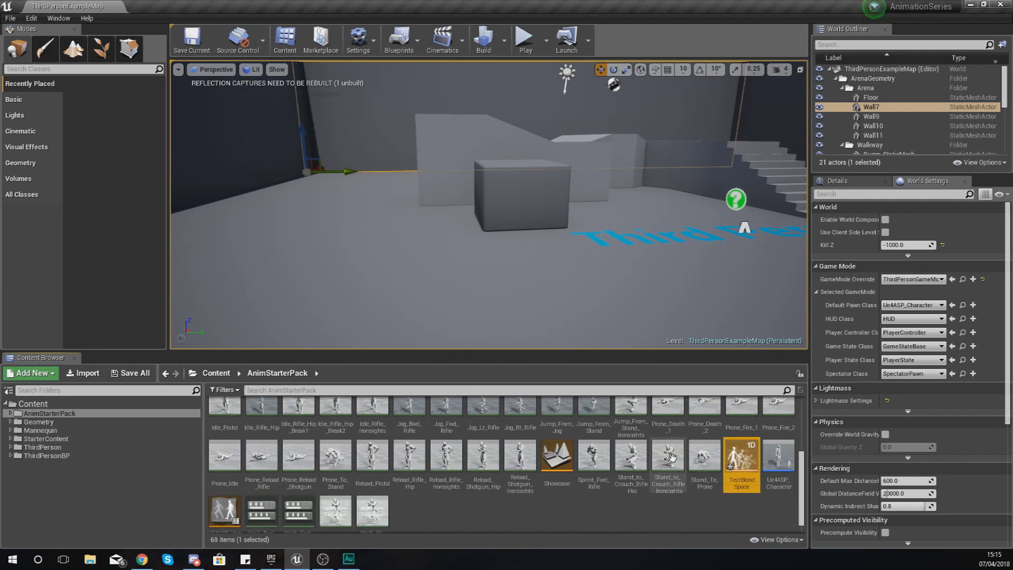
pyautogui.press('Return')
pyautogui.press('Return')
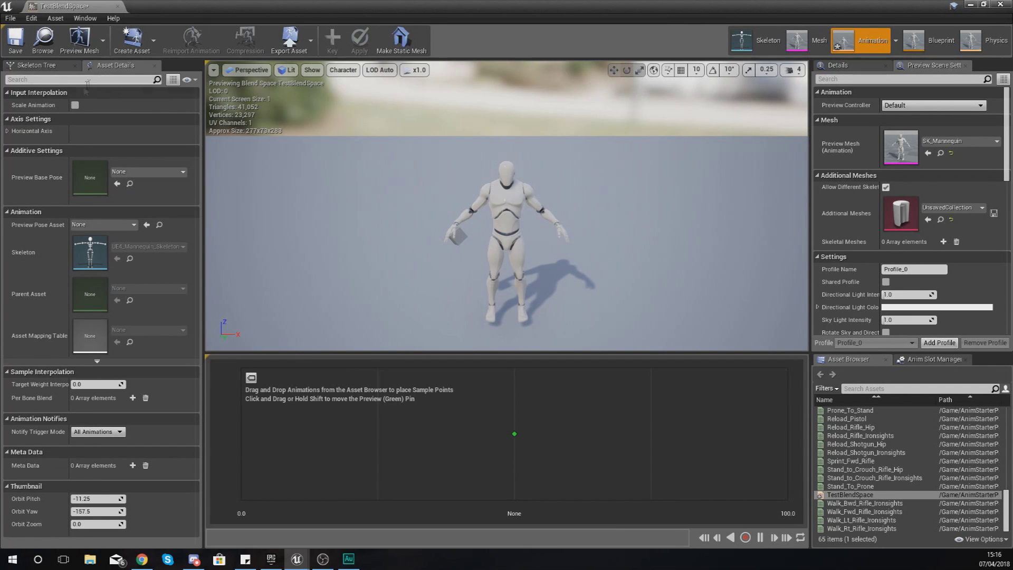
# Step: Rename the blend space's horizontal axis to Speed
pyautogui.click(12, 131)
pyautogui.click(12, 132)
pyautogui.click(12, 131)
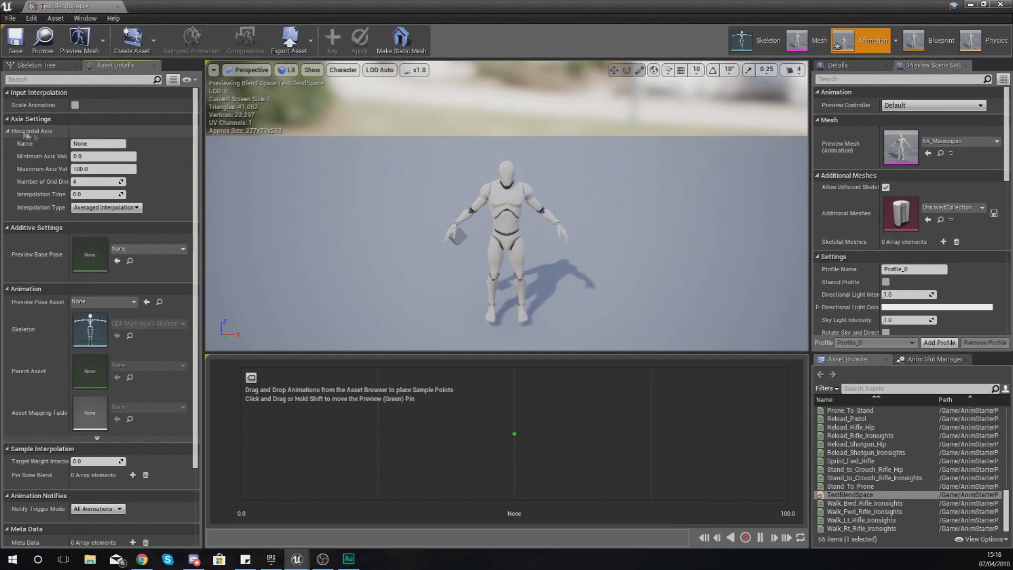
pyautogui.click(102, 145)
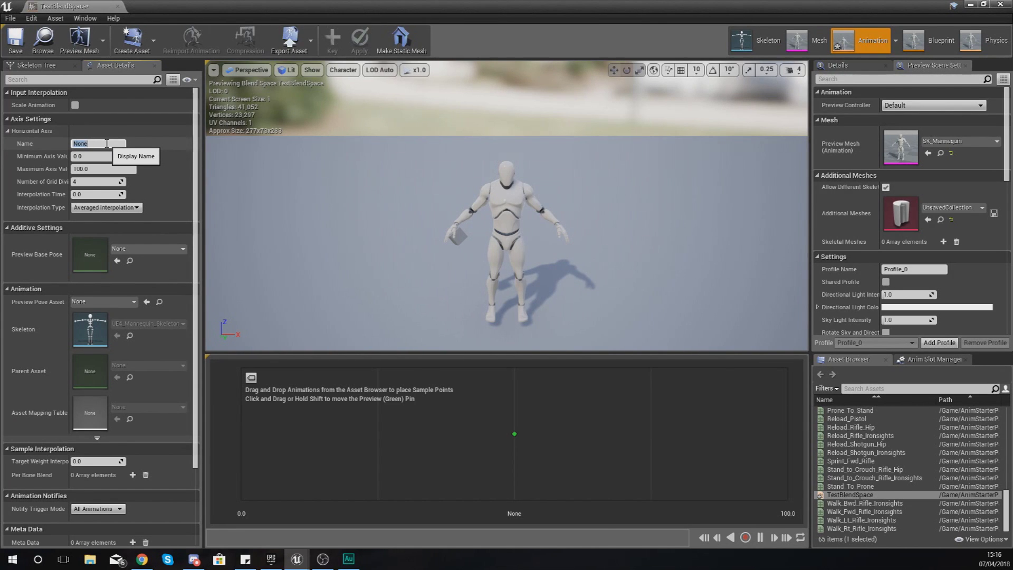
pyautogui.write('Speed')
pyautogui.press('Return')
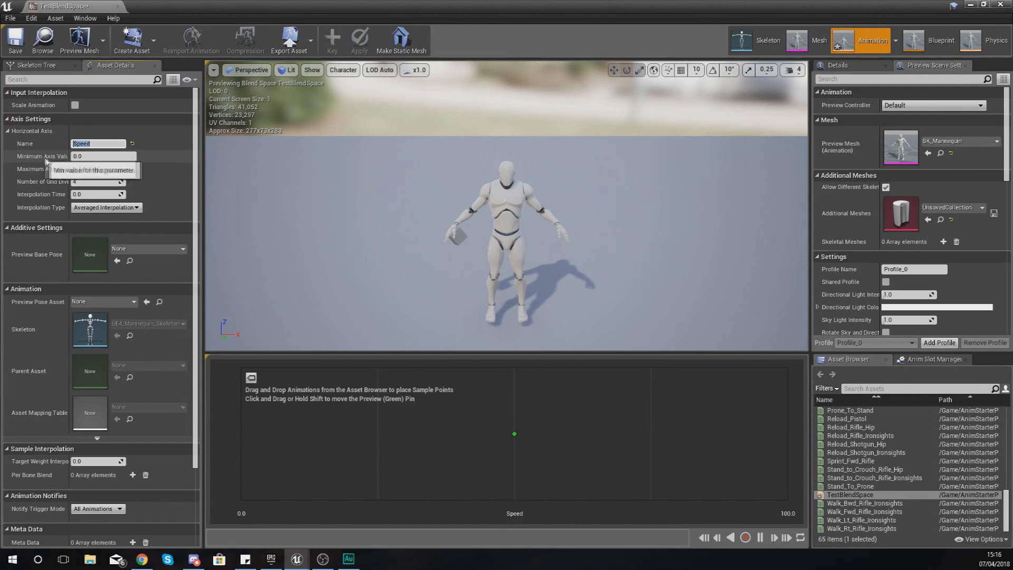
# Step: Check the axis minimum of 0.0 and begin editing the Maximum Axis Value
pyautogui.click(95, 168)
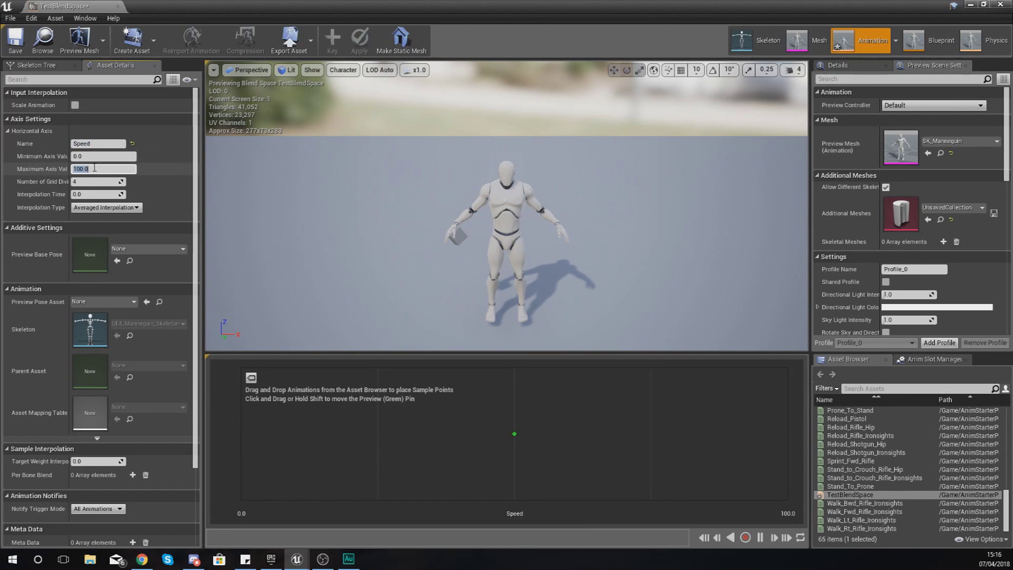
pyautogui.click(95, 156)
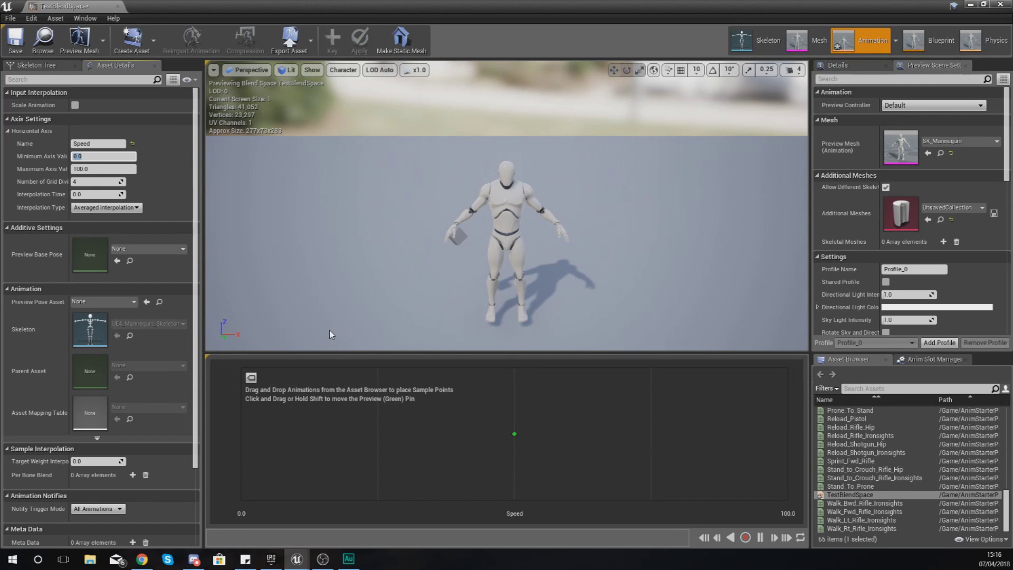
pyautogui.click(90, 168)
# Step: Set the Speed axis maximum to 600 so the graph spans 0–600
pyautogui.write('6')
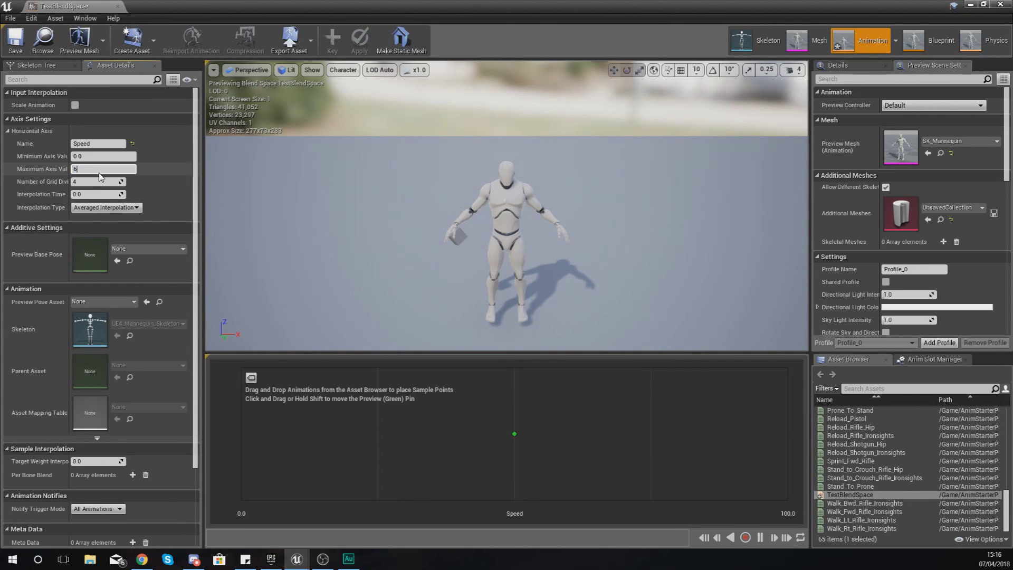
pyautogui.write('00')
pyautogui.press('Return')
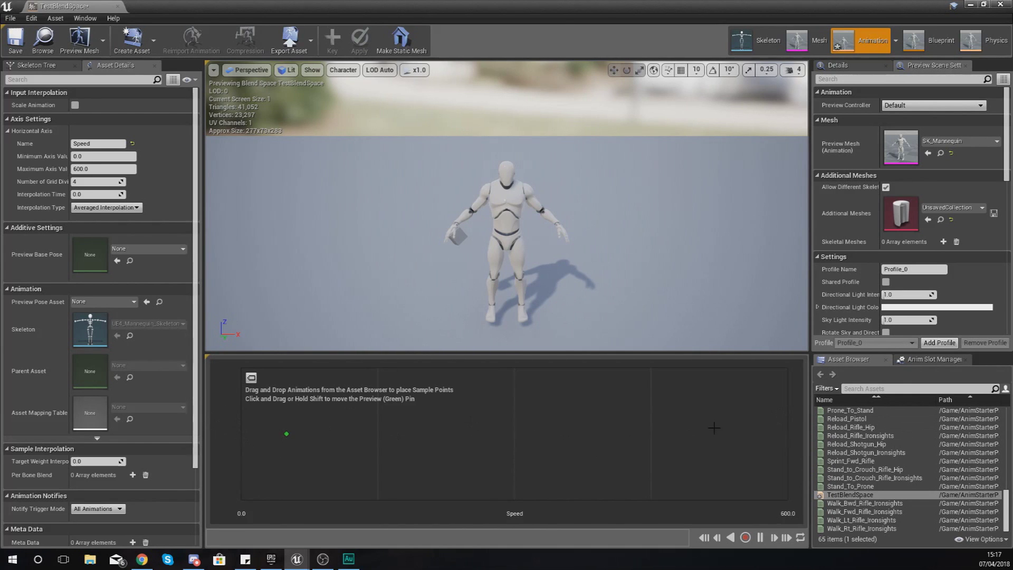
pyautogui.scroll(2, 923, 484)
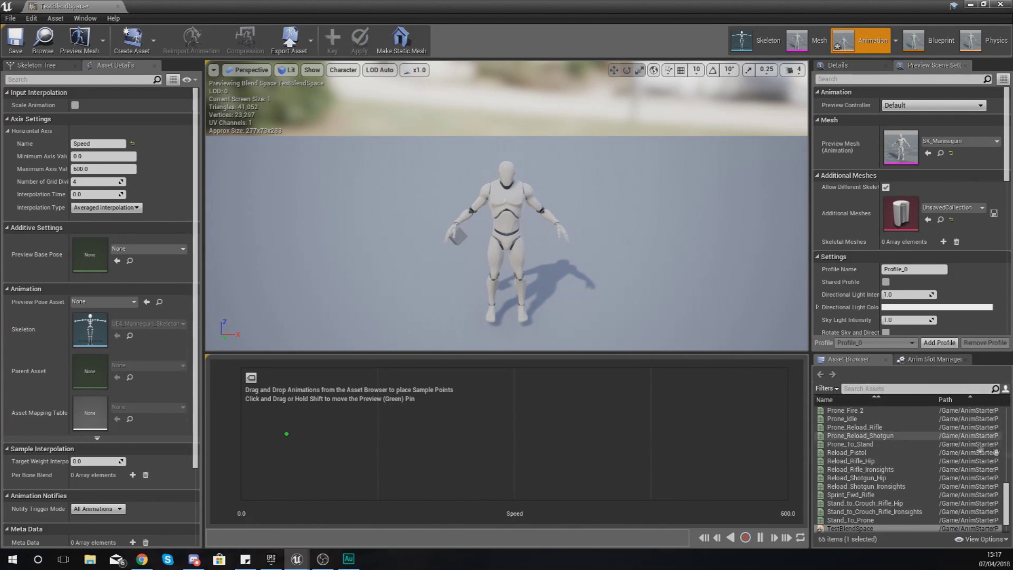
# Step: Place Idle_Rifle_Hip as a sample at Speed 0.0 and confirm its position
pyautogui.moveTo(1005, 499); pyautogui.dragTo(1006, 460)
pyautogui.scroll(-2, 1006, 461)
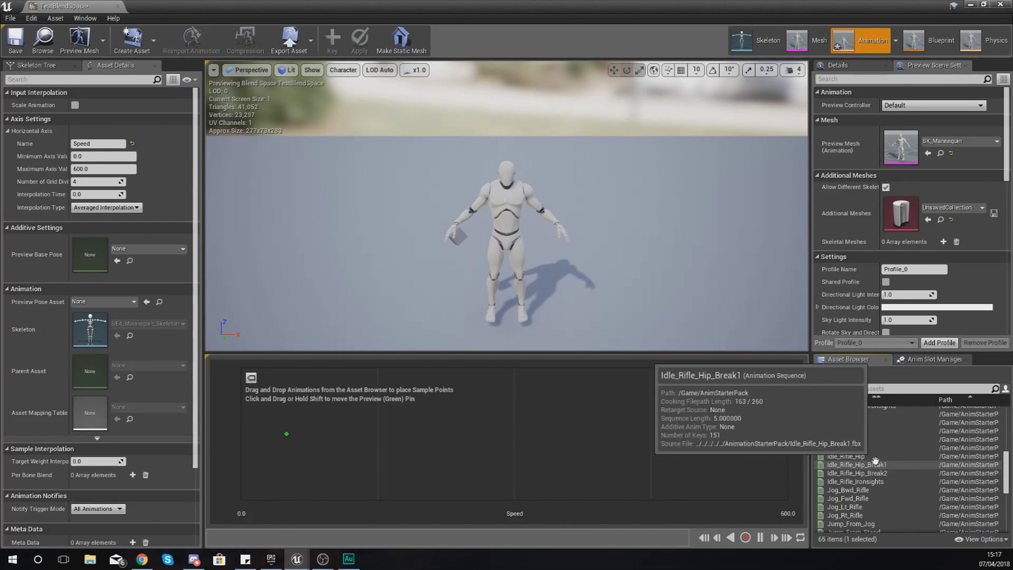
pyautogui.click(859, 448)
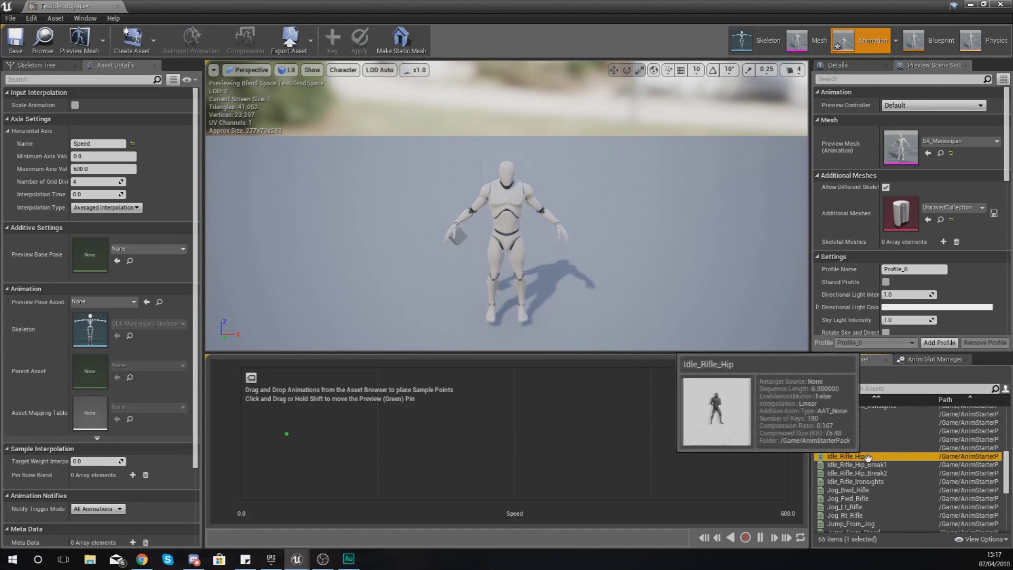
pyautogui.moveTo(862, 458); pyautogui.dragTo(250, 437)
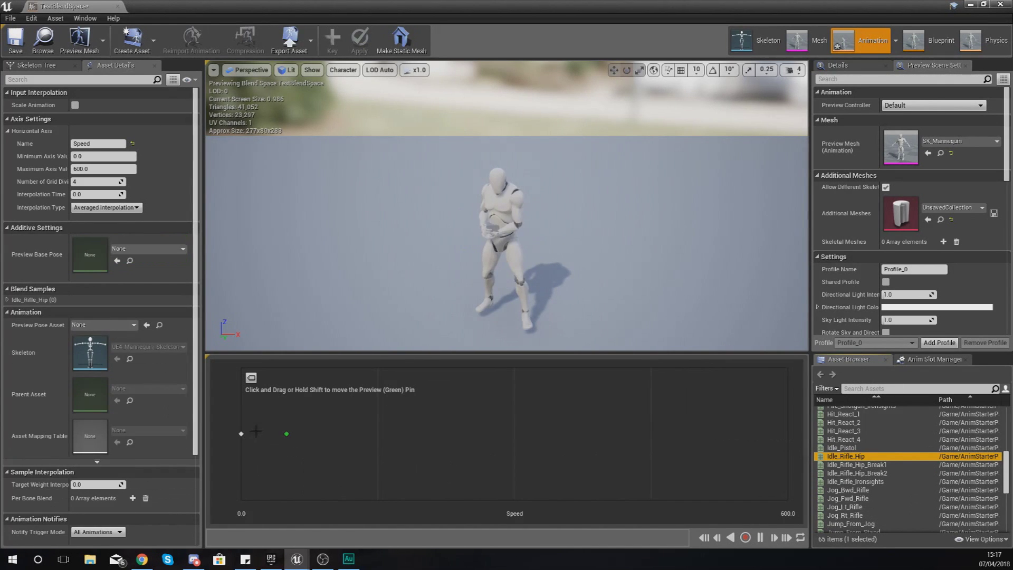
pyautogui.click(242, 434)
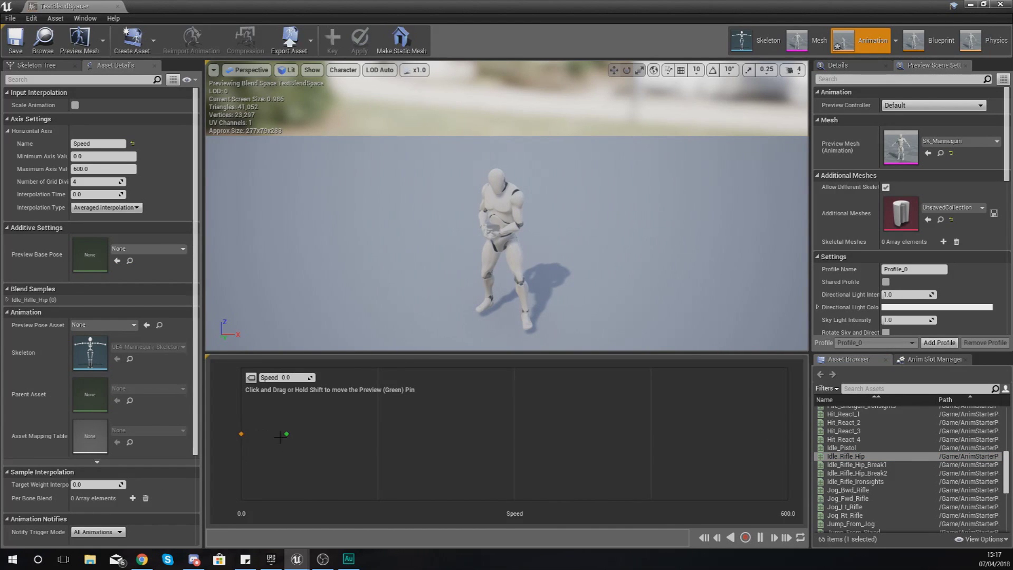
pyautogui.click(250, 438)
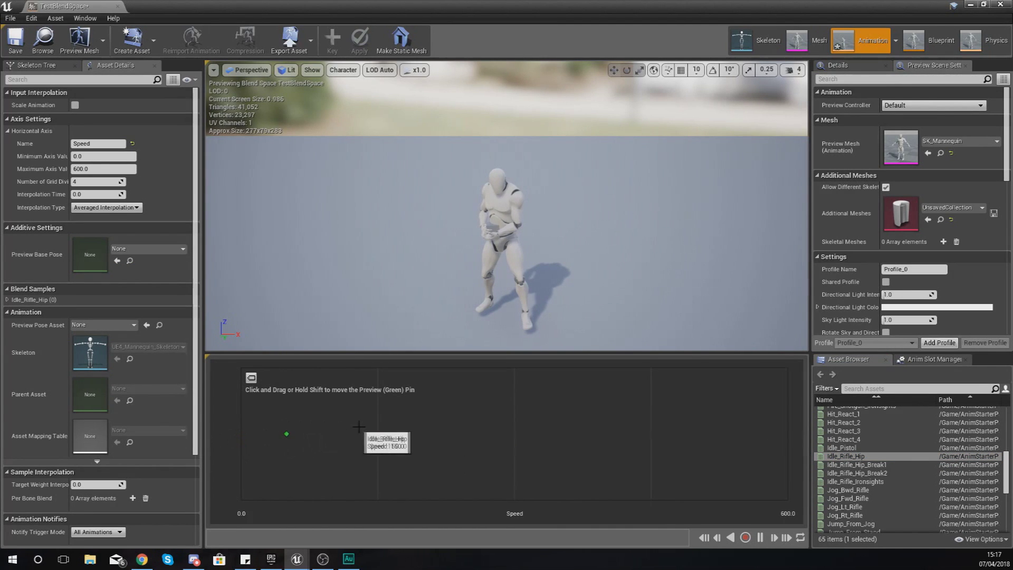
pyautogui.click(242, 434)
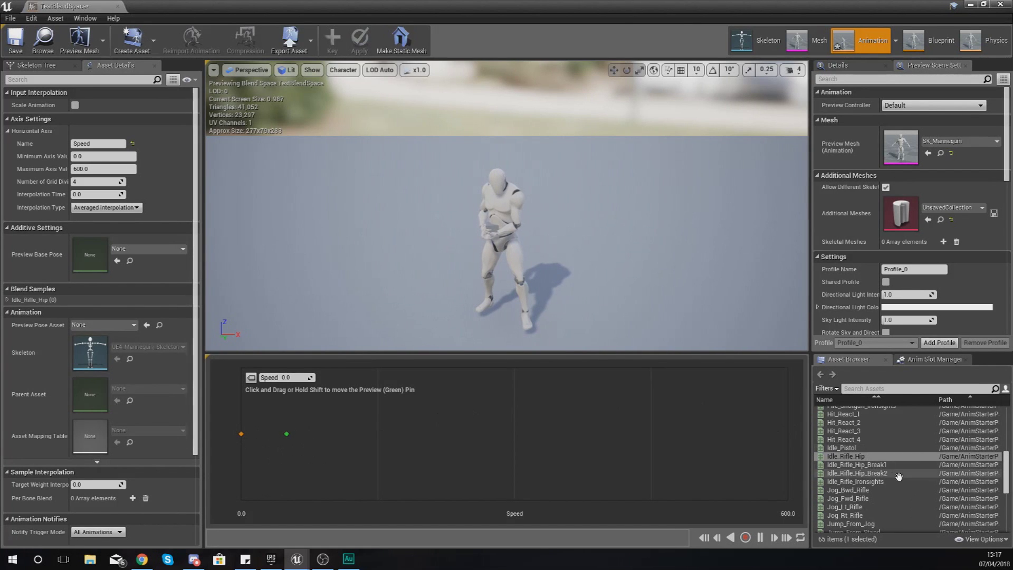
pyautogui.scroll(-2, 912, 457)
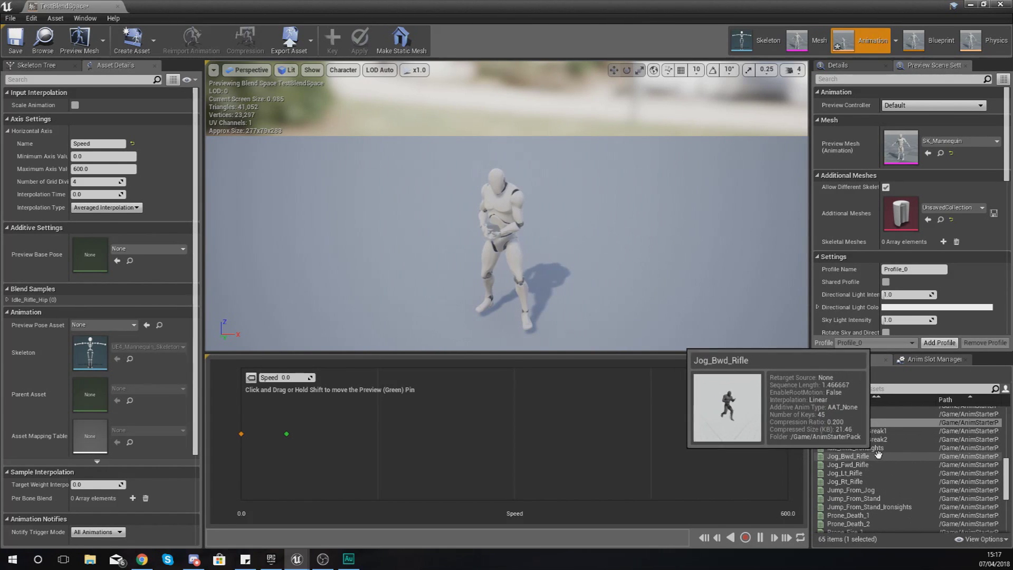
# Step: Add Jog_Fwd_Rifle as the second sample at Speed 300, midway along the axis
pyautogui.click(848, 465)
pyautogui.moveTo(848, 465); pyautogui.dragTo(513, 435)
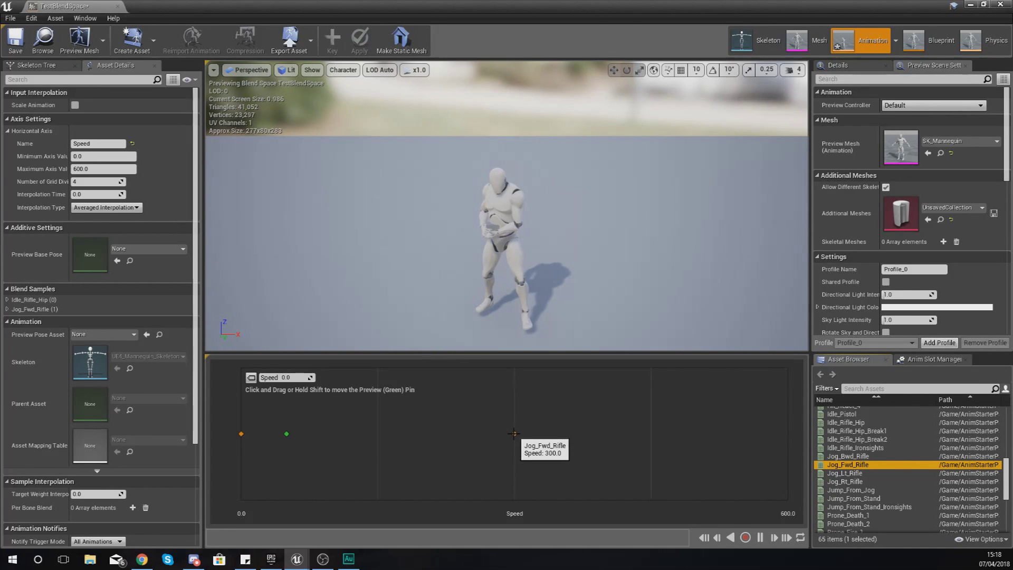
pyautogui.click(346, 434)
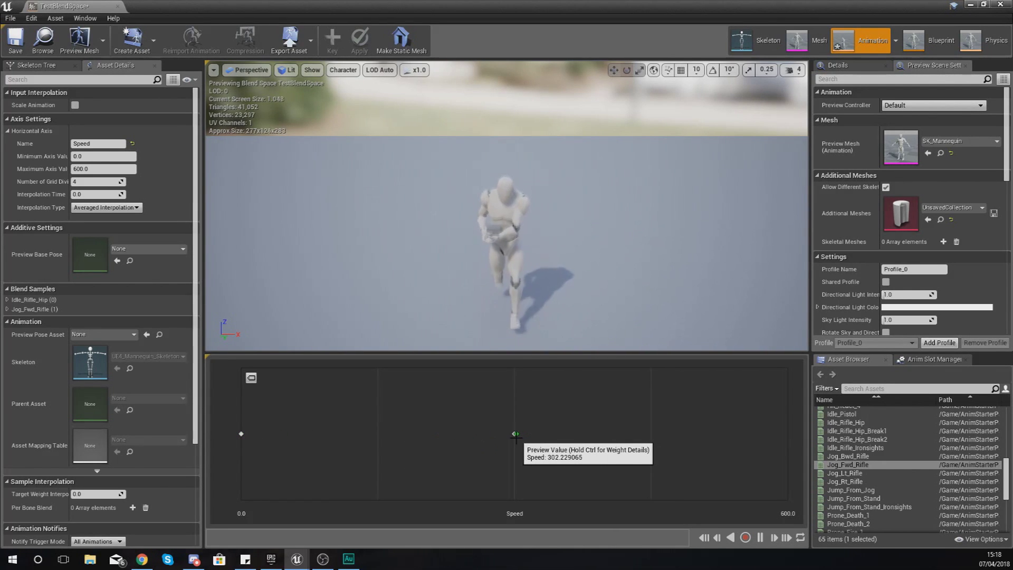
pyautogui.moveTo(1007, 479); pyautogui.dragTo(1007, 514)
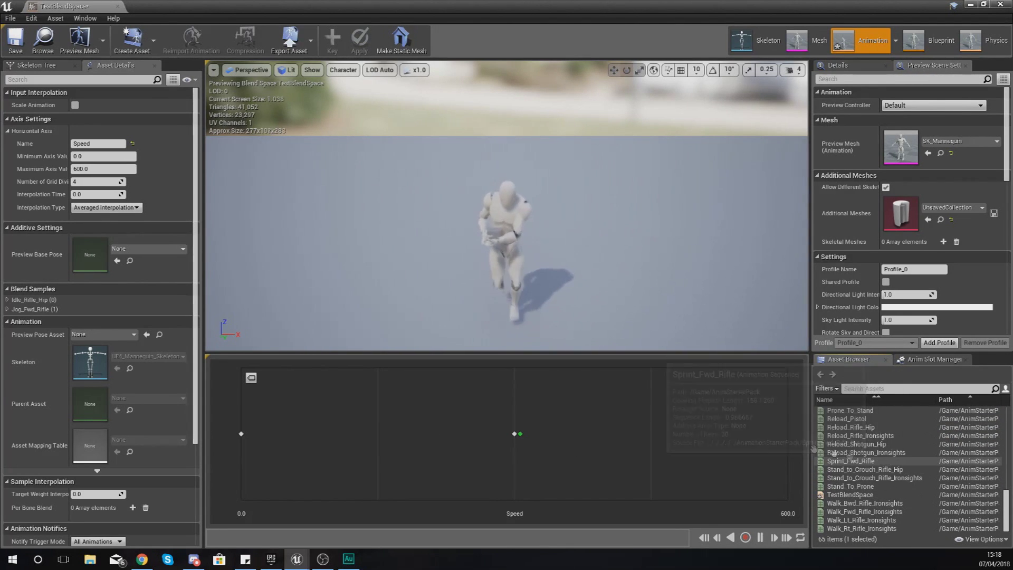
# Step: Place Sprint_Fwd_Rifle at Speed 600 and restore the editor window from full view
pyautogui.moveTo(869, 462); pyautogui.dragTo(788, 434)
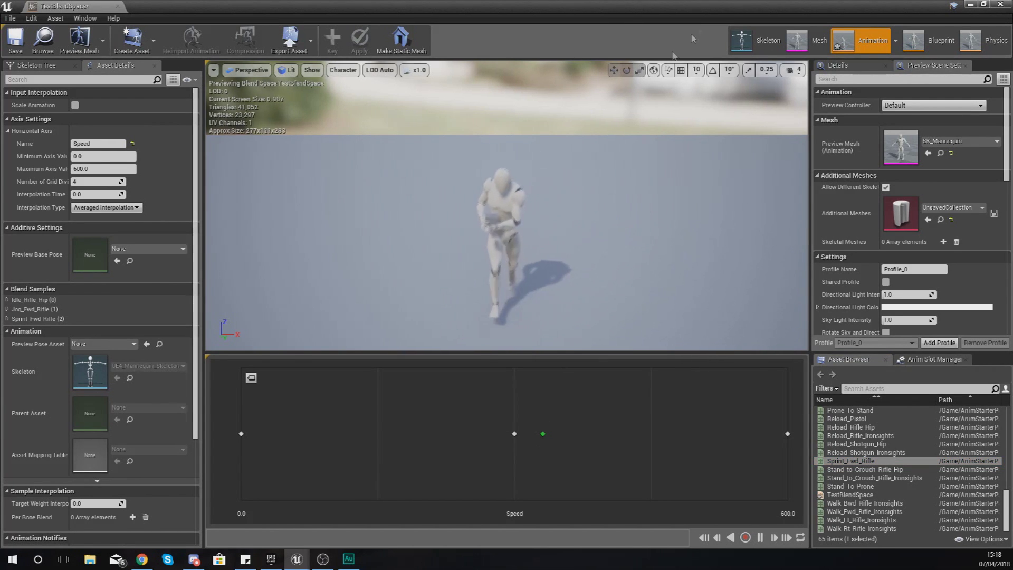
pyautogui.moveTo(691, 6); pyautogui.dragTo(649, 151)
# Step: Close the TestBlendSpace editor window, returning to the level editor
pyautogui.click(706, 141)
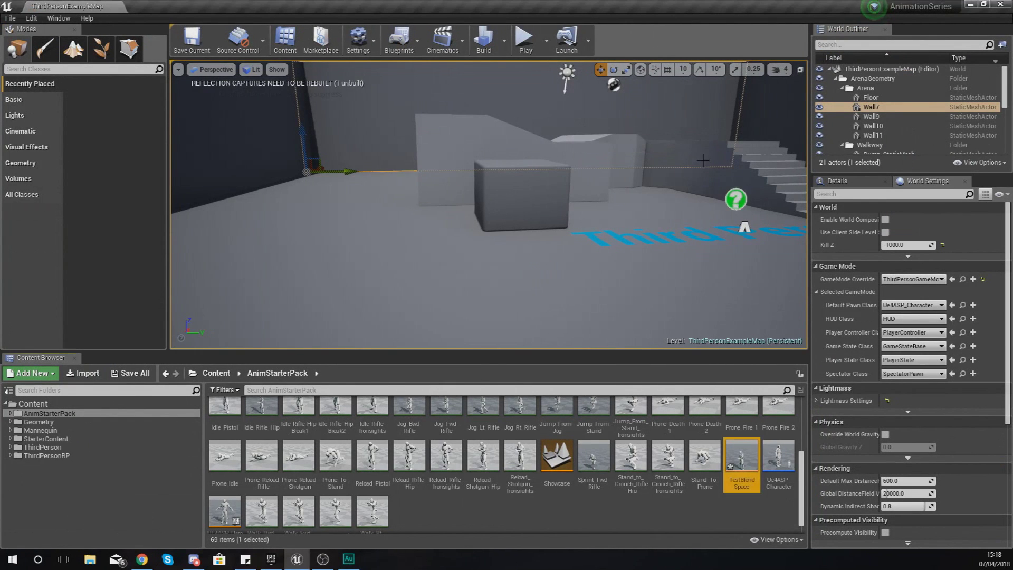